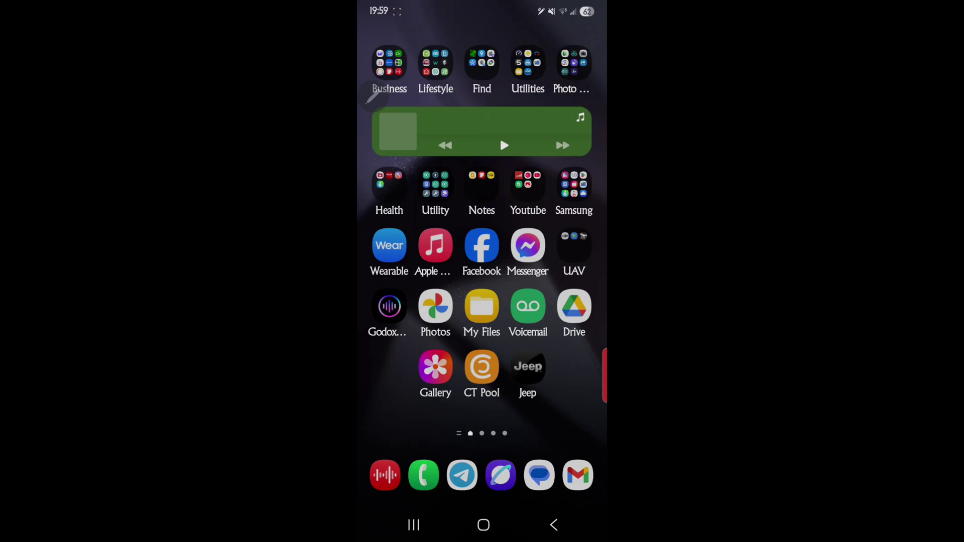
- Scroll the home screen right to reach the second page of apps
scroll(481, 241, "right", 5)
left_click(481, 367)
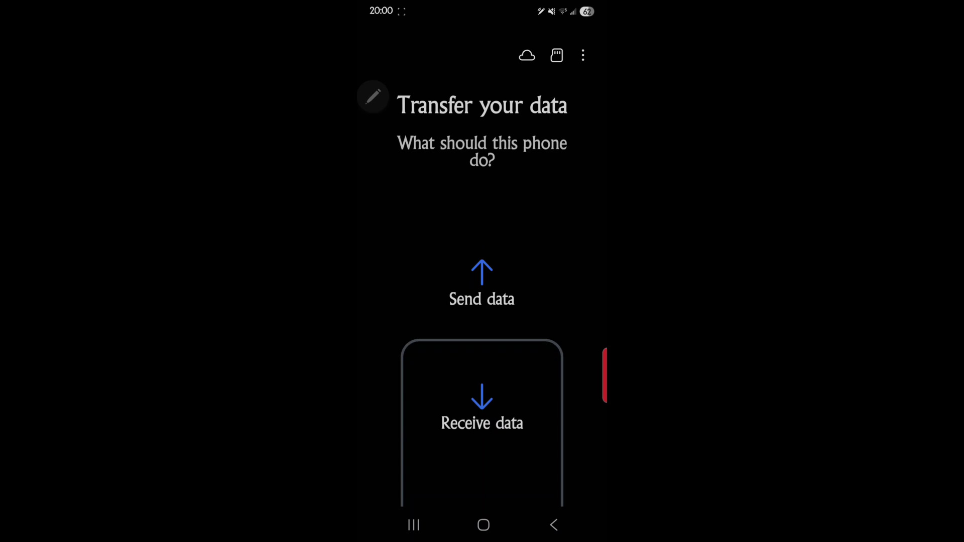
left_click(553, 526)
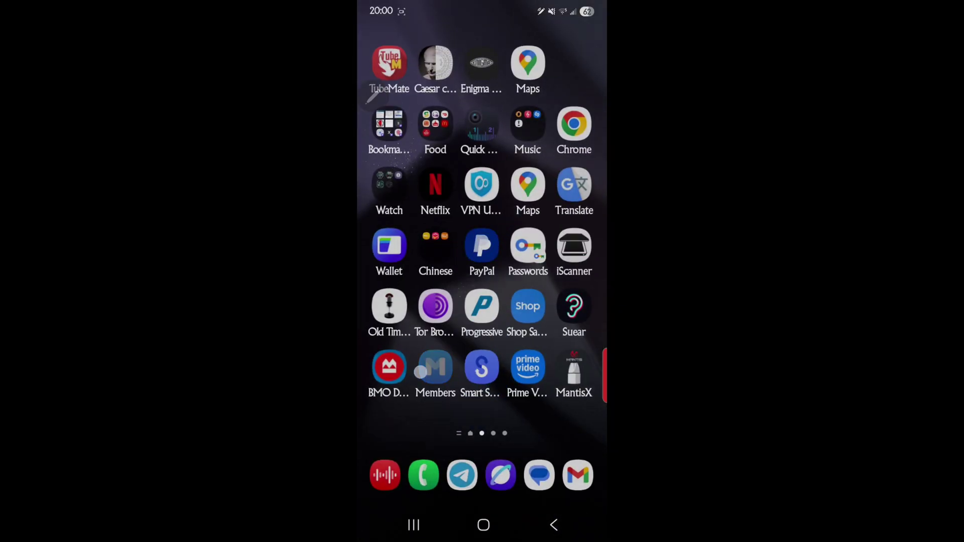
- Launch Settings from quick settings, enter the Samsung account page, and scroll toward Samsung Cloud
left_click_drag(426, 301, 577, 301)
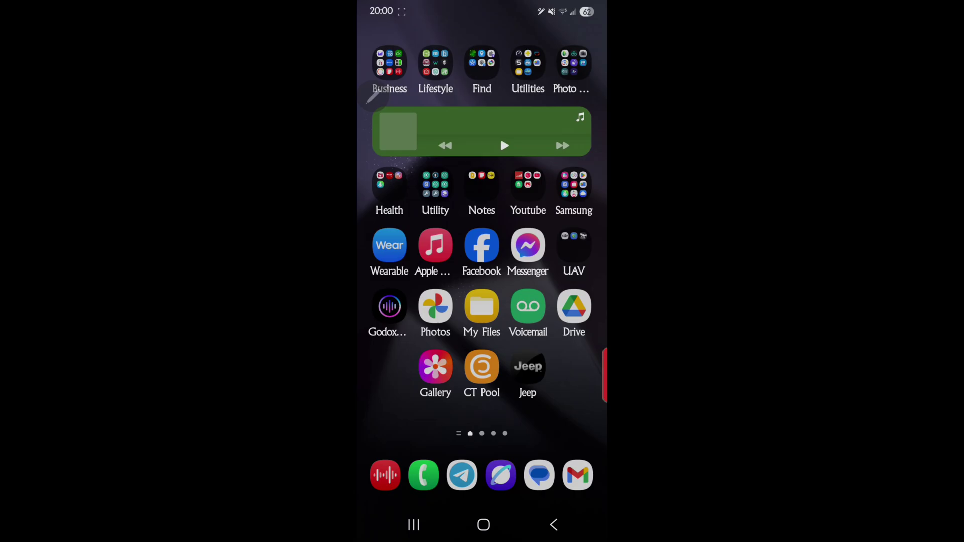
left_click_drag(570, 89, 575, 11)
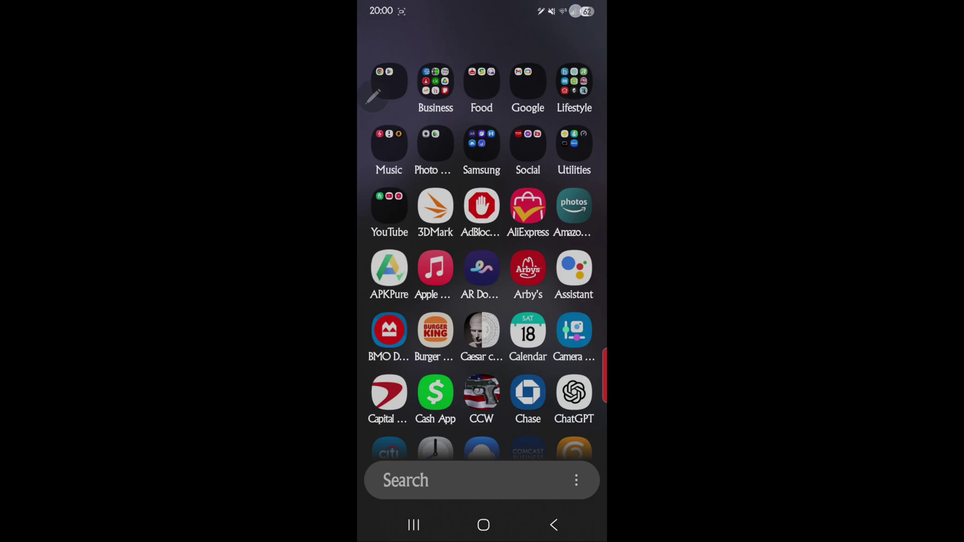
left_click_drag(482, 8, 482, 302)
left_click(580, 58)
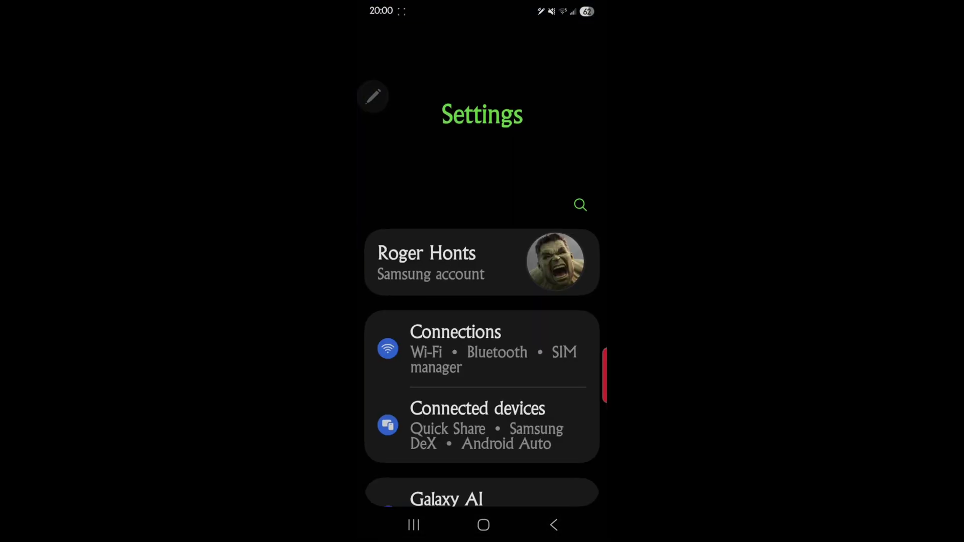
left_click(434, 266)
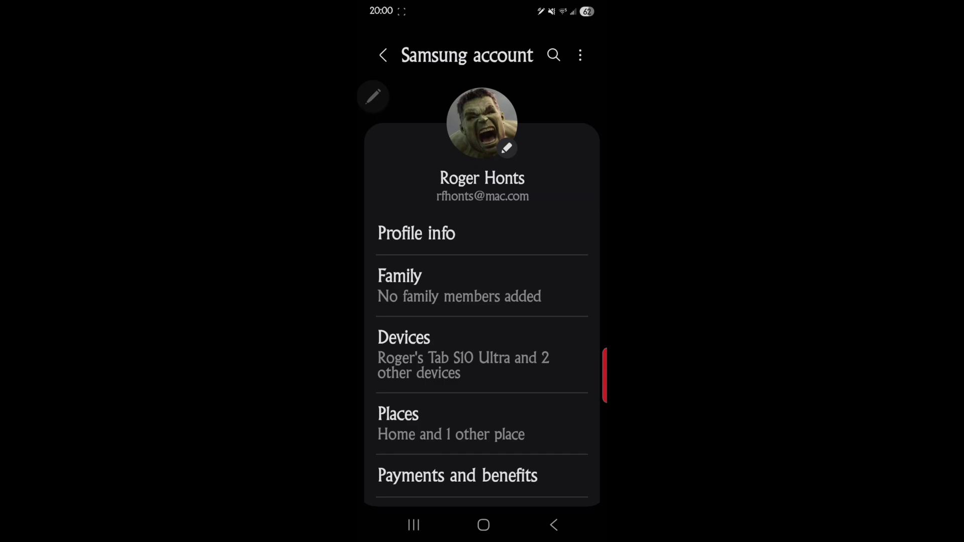
left_click_drag(408, 439, 396, 314)
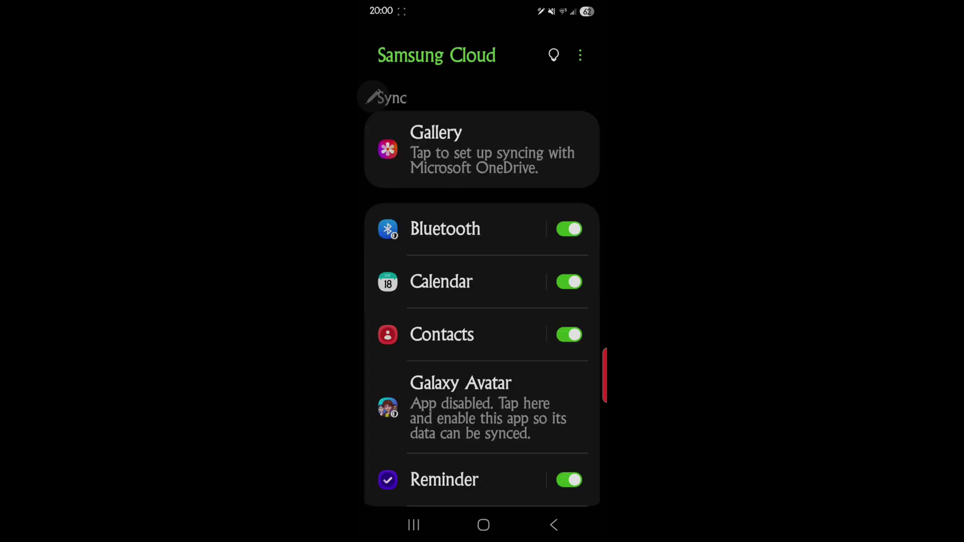
- Browse the Samsung Cloud synced apps list and their sync entries
left_click(388, 140)
left_click_drag(385, 163, 387, 382)
left_click_drag(398, 424, 381, 242)
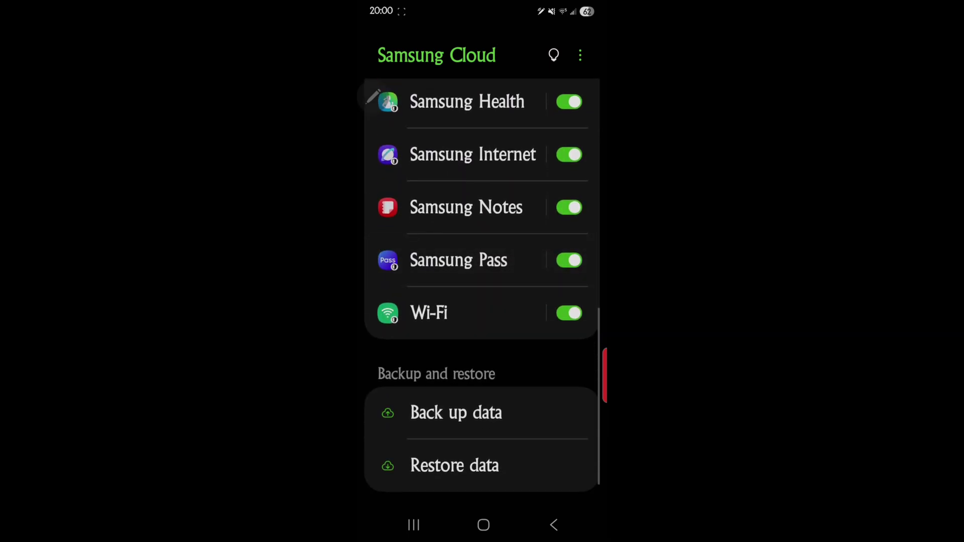
left_click(430, 466)
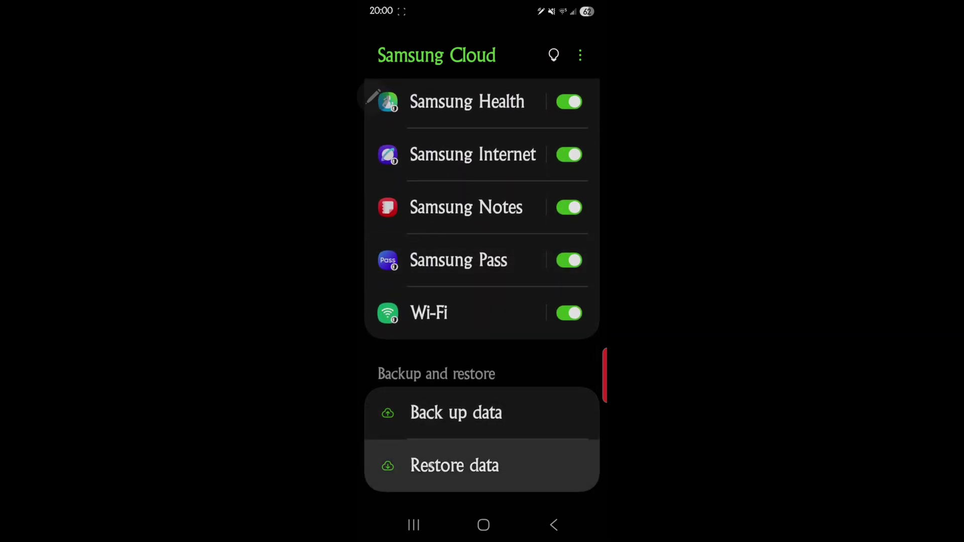
left_click(440, 412)
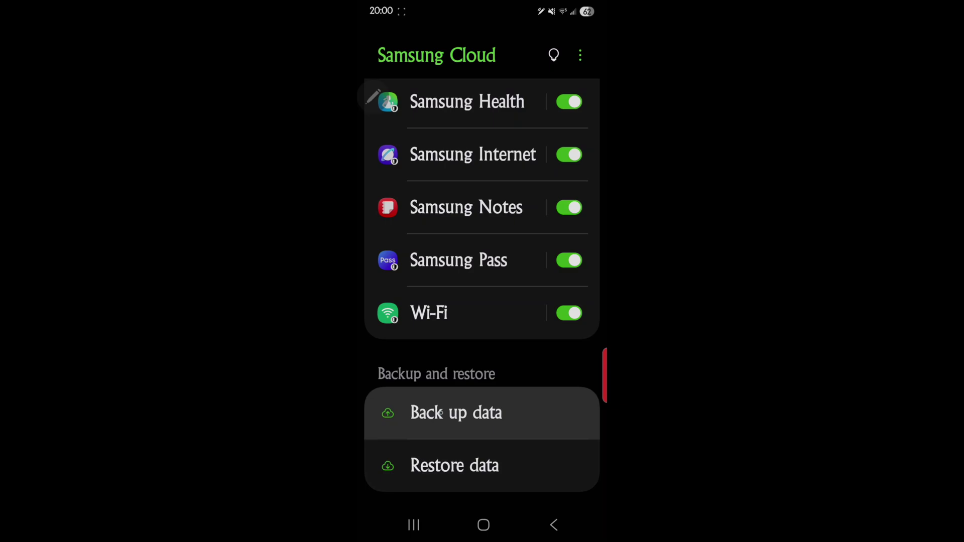
left_click_drag(429, 341, 448, 428)
left_click_drag(417, 347, 424, 452)
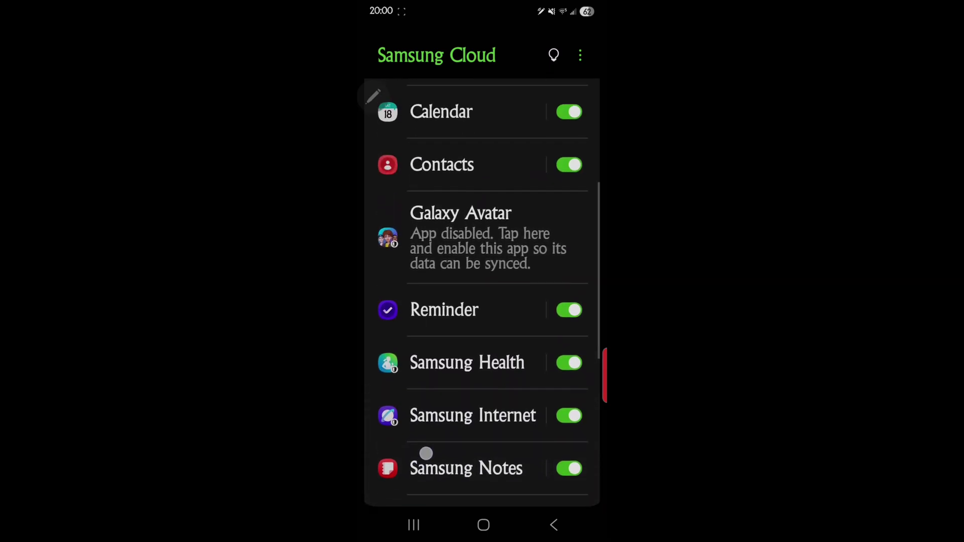
left_click_drag(402, 324, 413, 462)
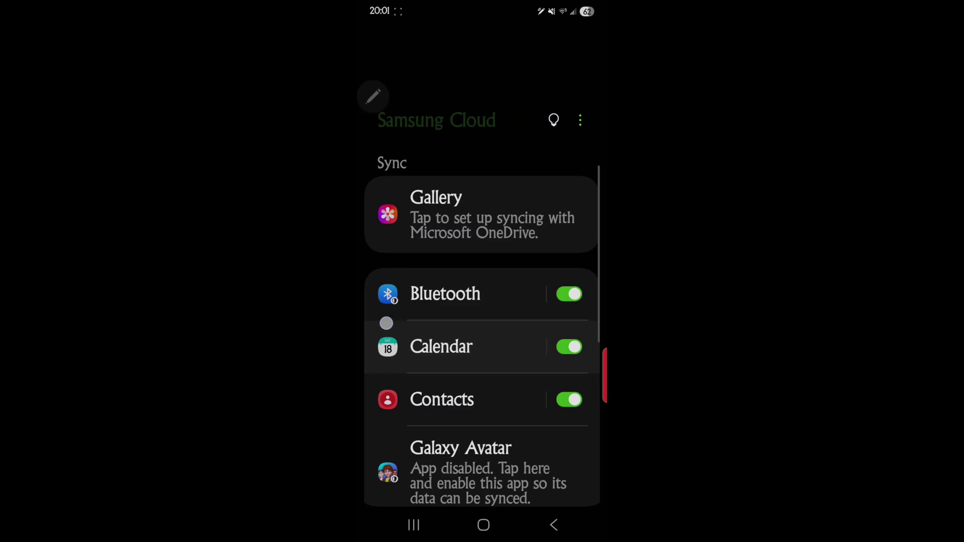
- Scroll down to Backup and restore and open Back up data
left_click_drag(387, 319, 388, 227)
left_click_drag(402, 452, 379, 283)
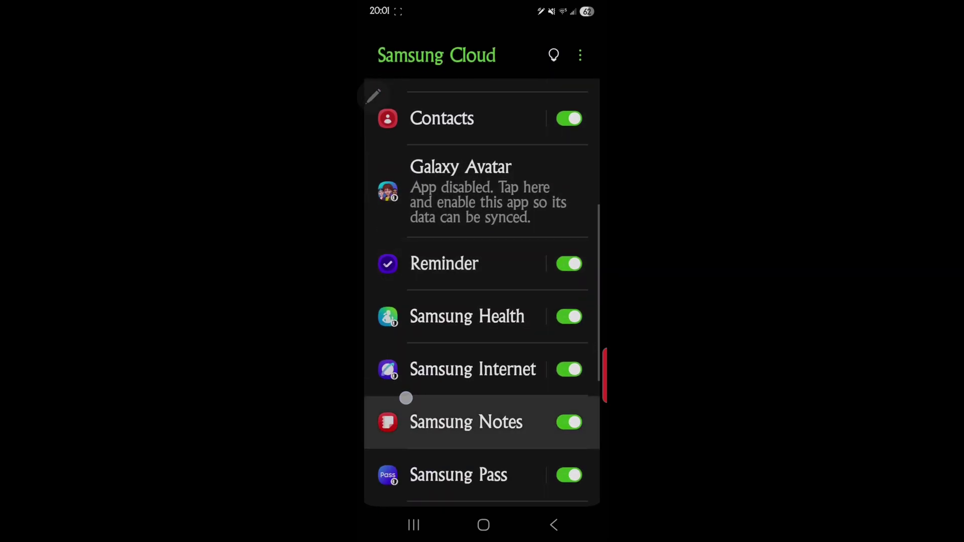
mouse_move(405, 398)
left_mouse_down()
mouse_move(388, 272)
mouse_move(368, 215)
left_mouse_up()
left_click_drag(396, 310, 404, 452)
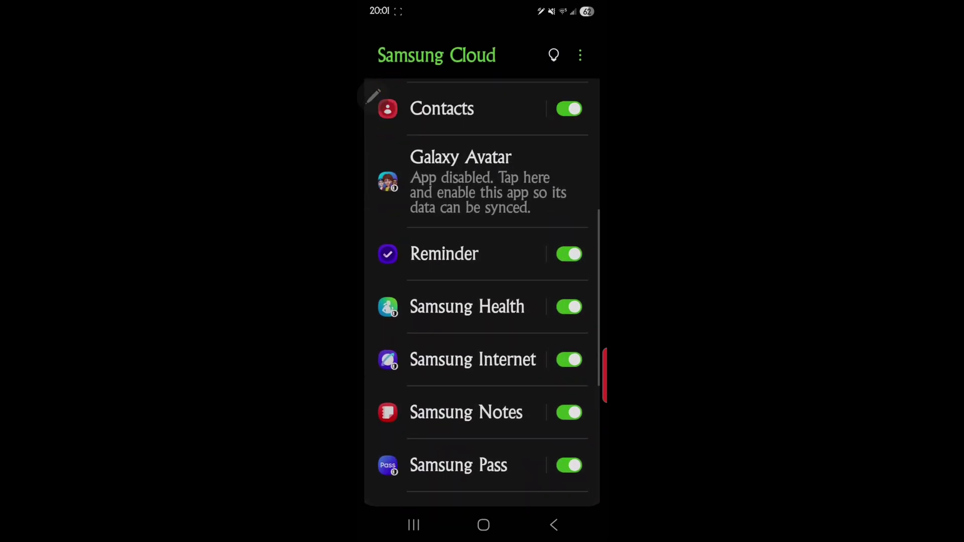
left_click_drag(394, 400, 396, 224)
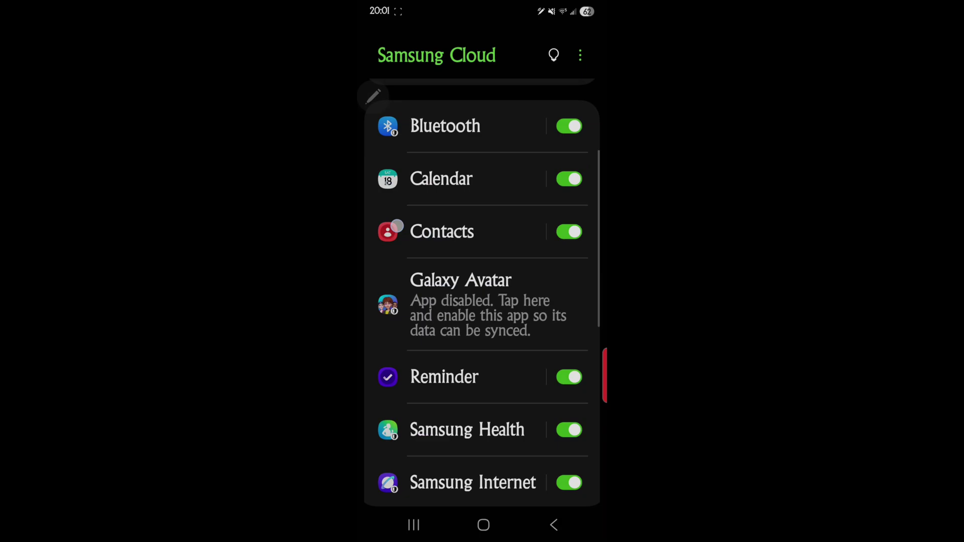
left_click(456, 412)
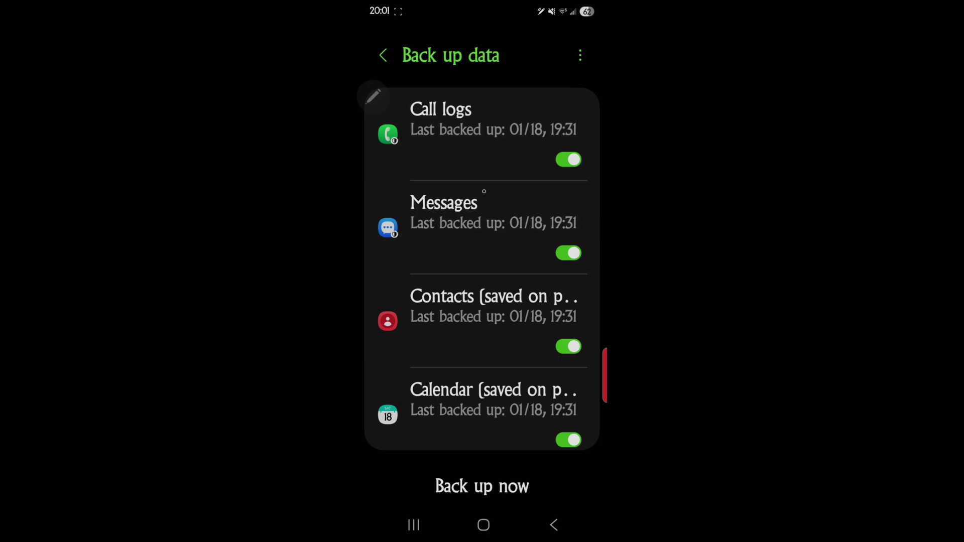
- Review call logs, messages, contacts and calendar down to roaming backup, then return to Samsung Cloud
left_click_drag(505, 192, 521, 101)
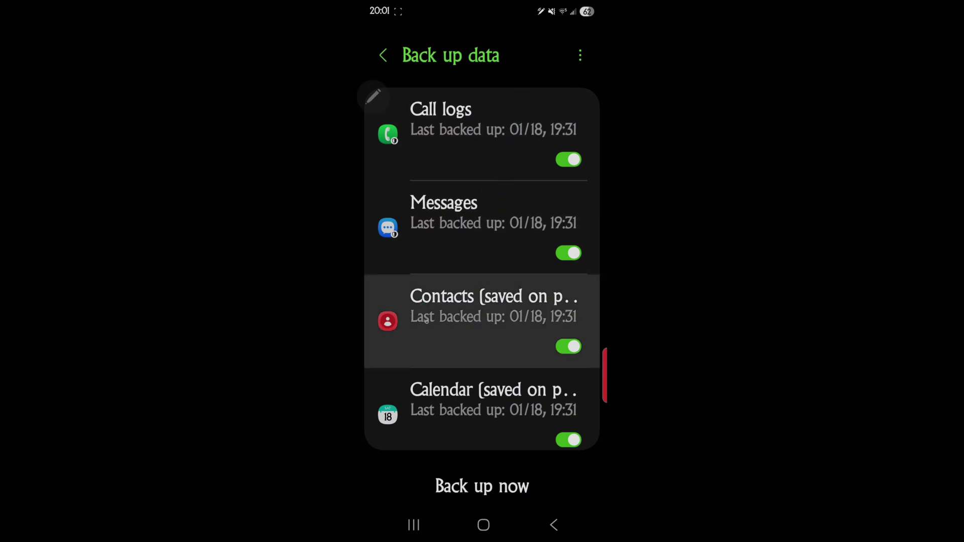
left_click_drag(472, 401, 417, 359)
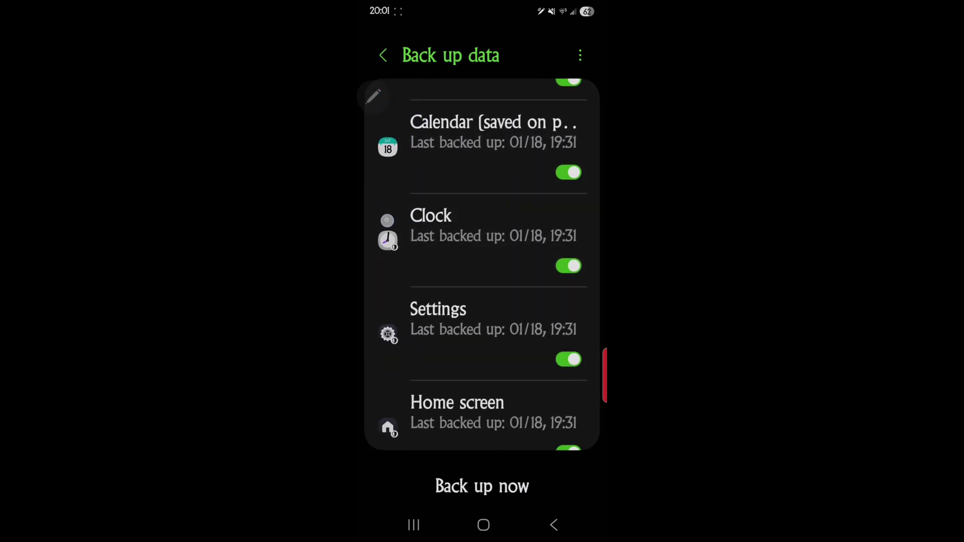
left_click(432, 292)
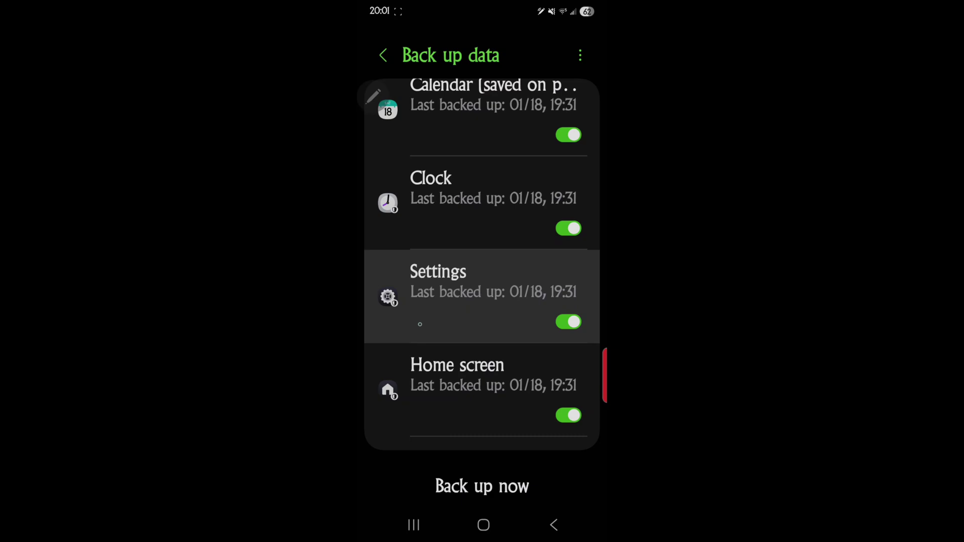
scroll(429, 381, "down", 2)
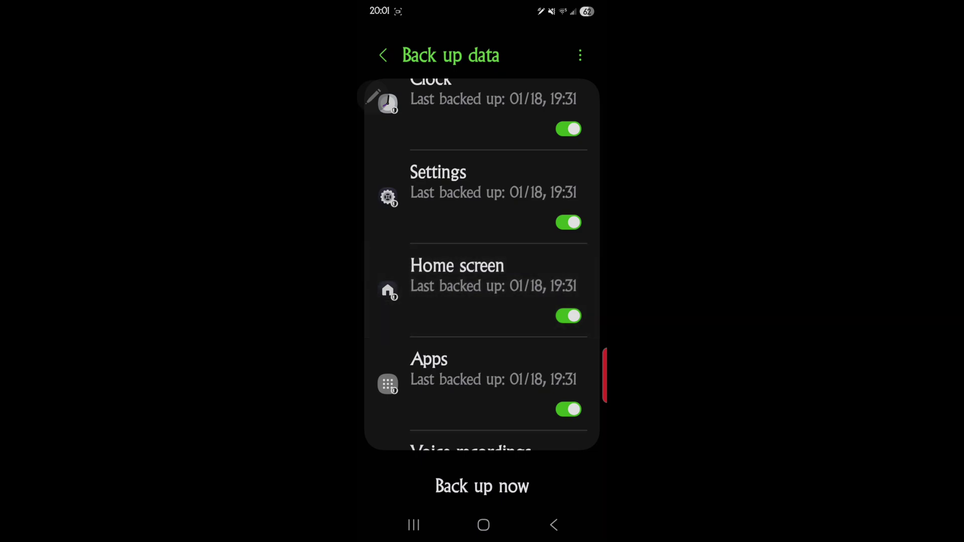
scroll(409, 289, "down", 3)
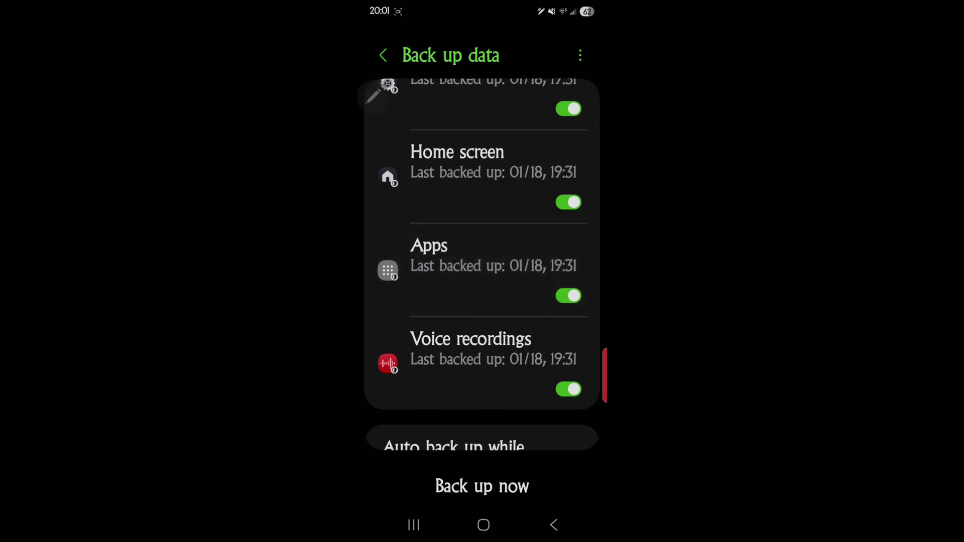
scroll(435, 401, "down", 1)
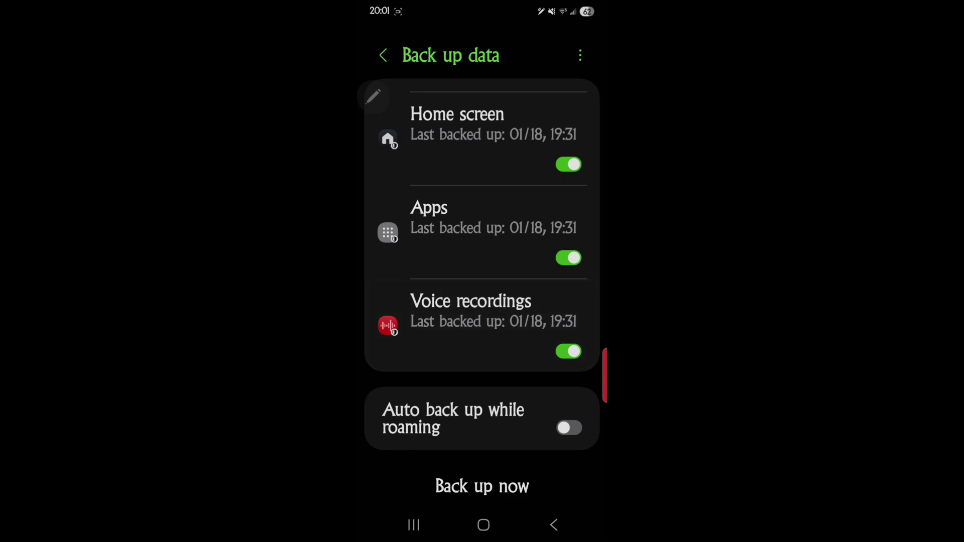
left_click(383, 55)
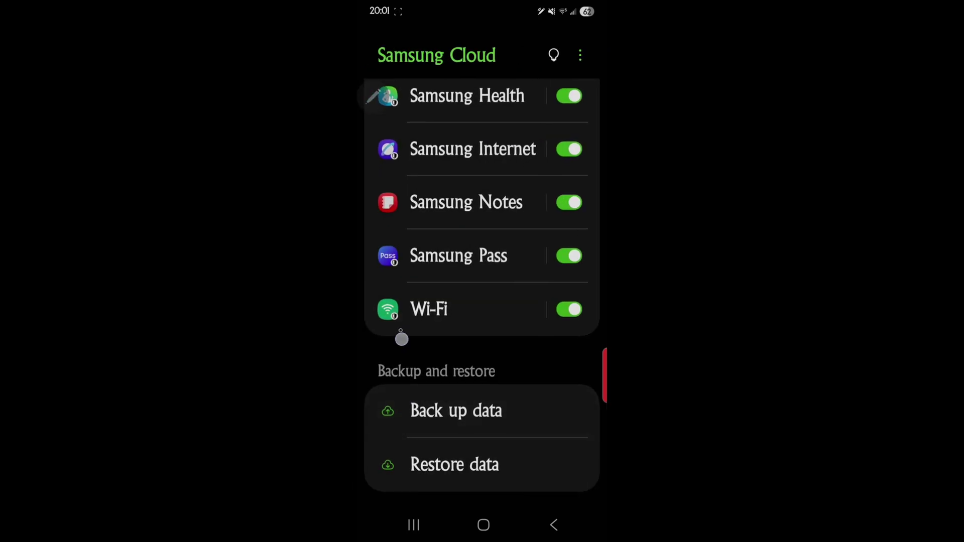
- Go to Restore data and open the S24 Ultra RFH backup's restore list
left_click(434, 466)
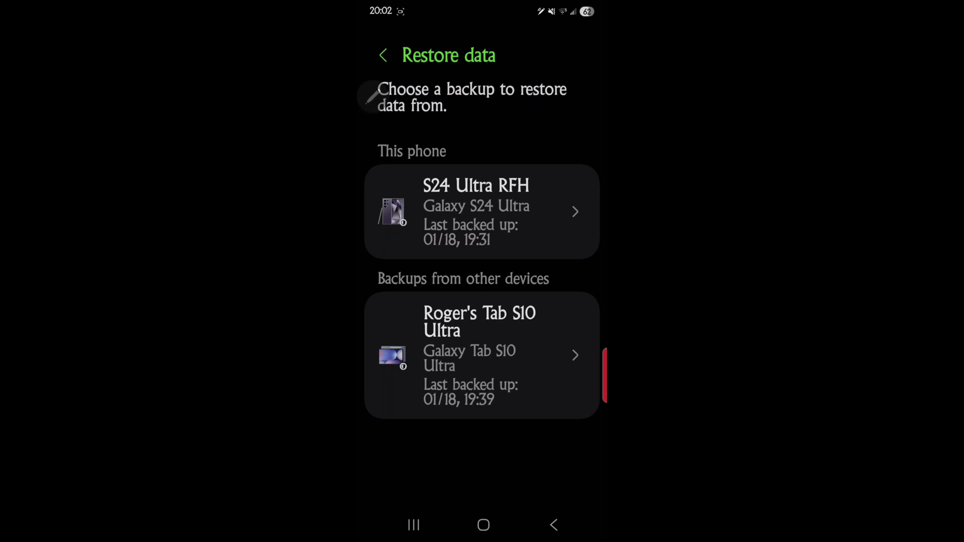
left_click(442, 204)
left_click(383, 146)
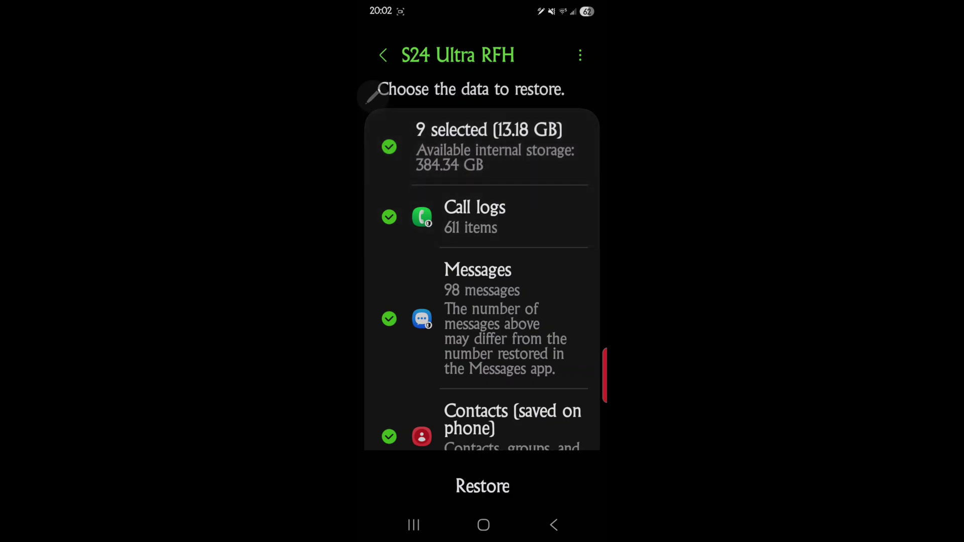
scroll(481, 265, "down", 5)
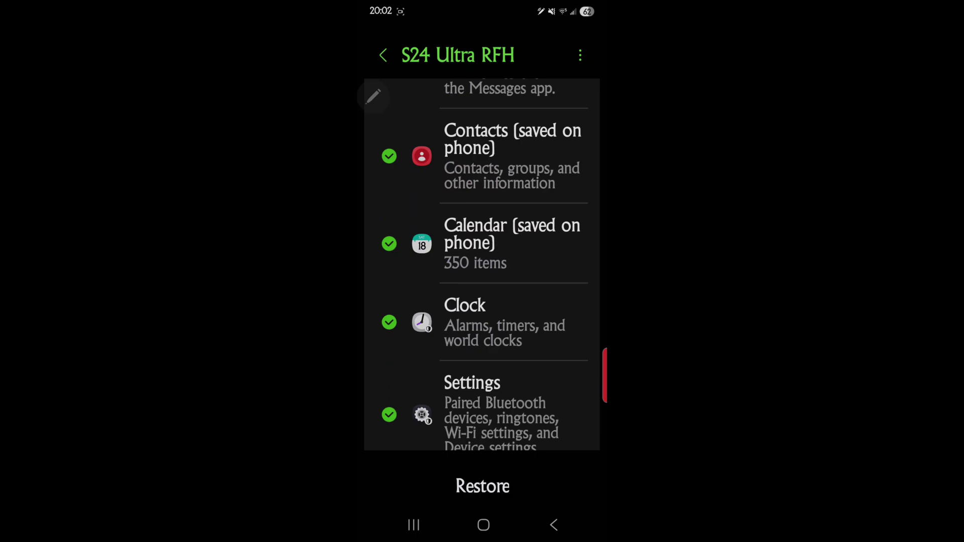
scroll(482, 265, "down", 5)
scroll(482, 265, "up", 5)
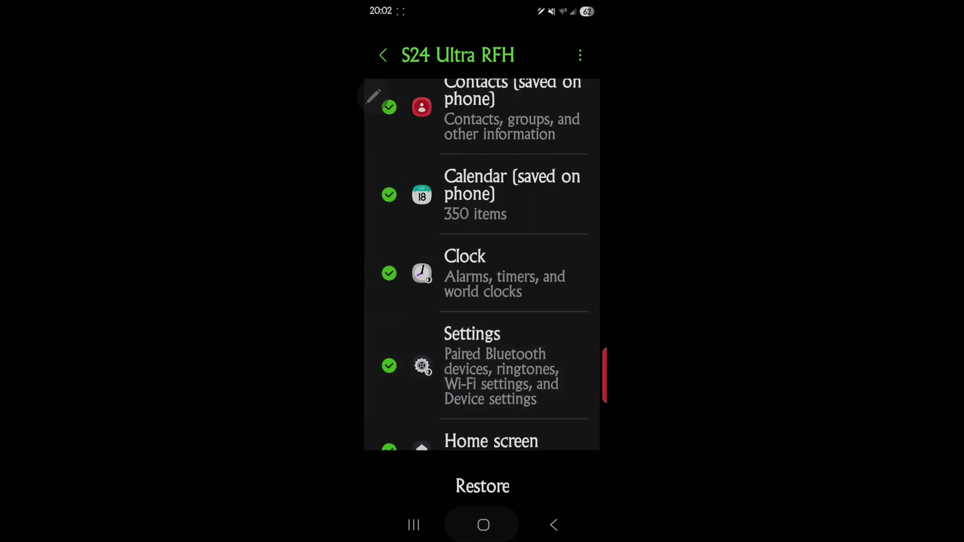
scroll(482, 265, "up", 5)
scroll(482, 265, "up", 5)
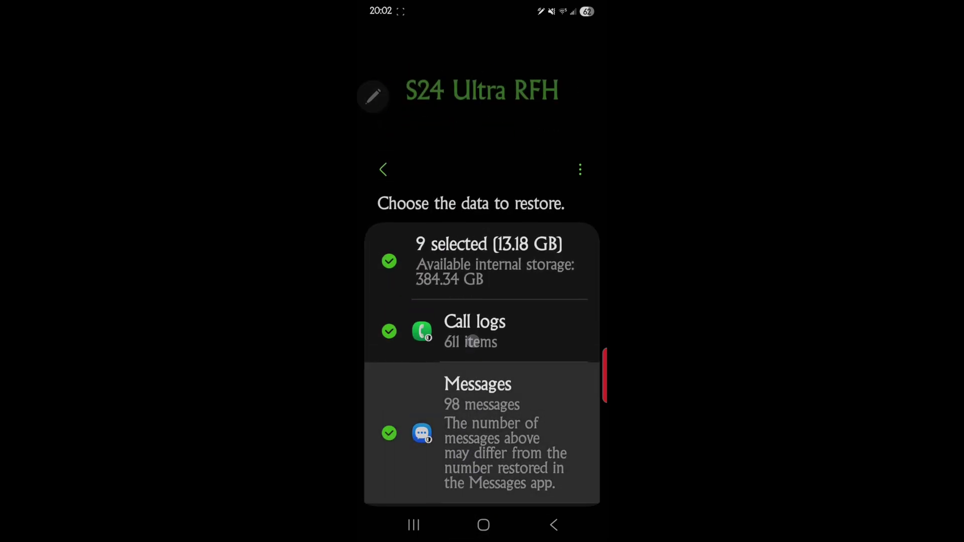
left_click(389, 296)
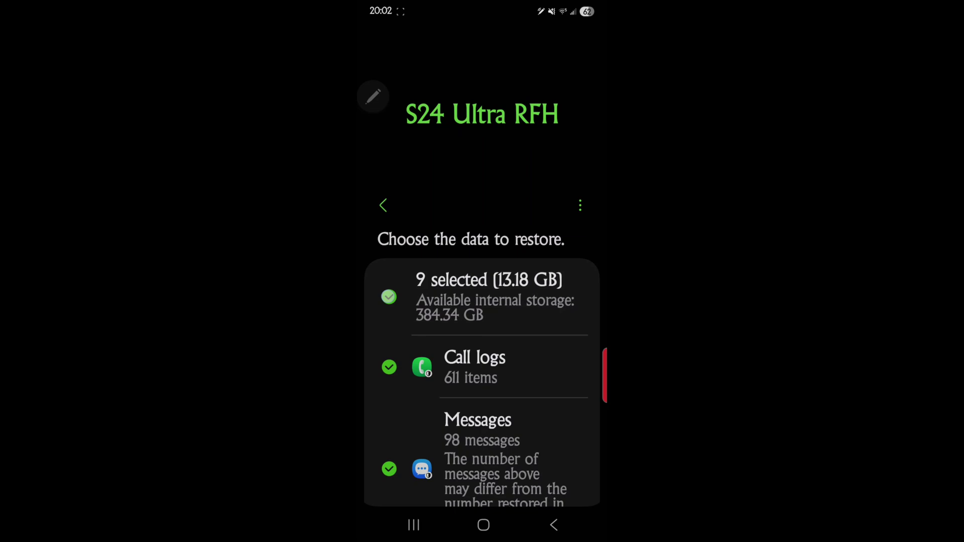
scroll(387, 344, "down", 1)
scroll(385, 251, "down", 5)
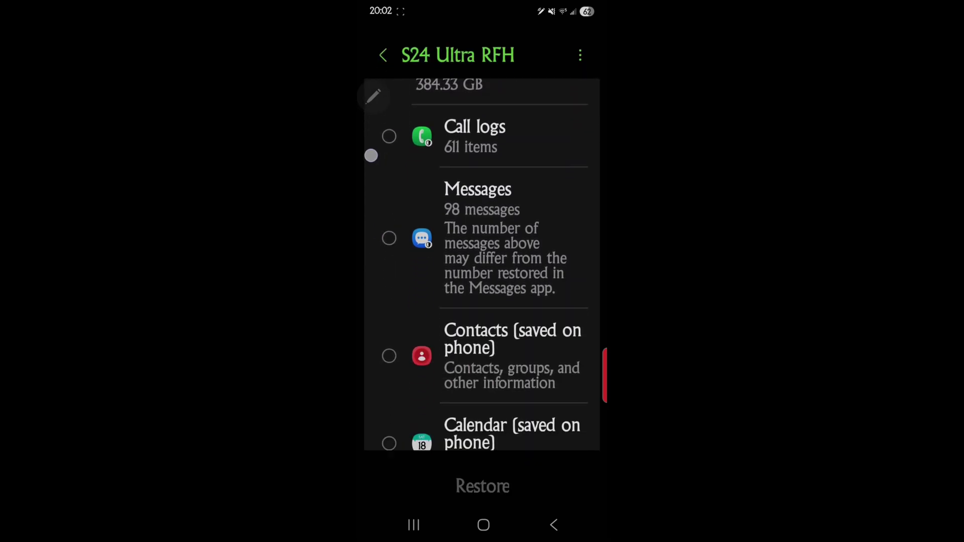
scroll(377, 261, "down", 5)
scroll(372, 267, "down", 3)
scroll(372, 267, "down", 2)
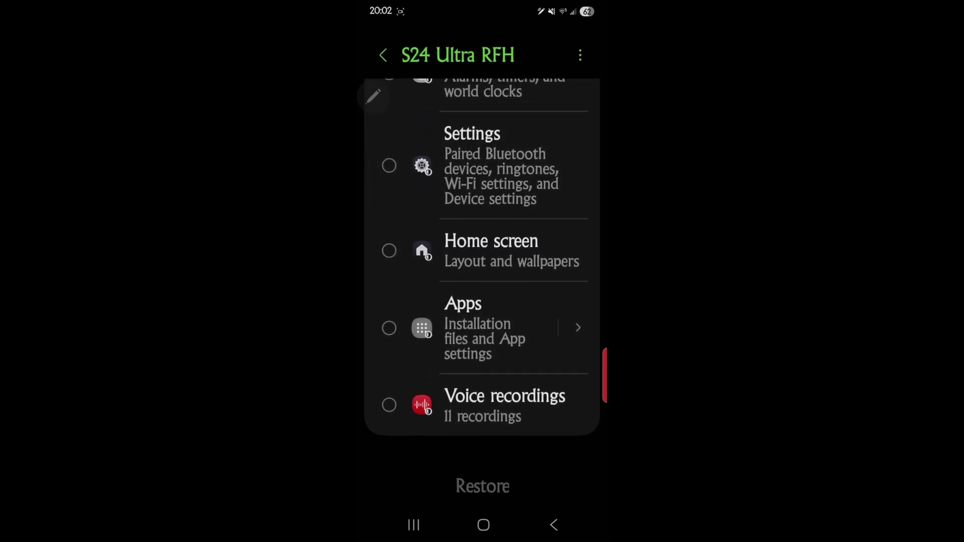
- Tick Apple Music in the backed-up Apps list and return to the restore list
left_click(578, 327)
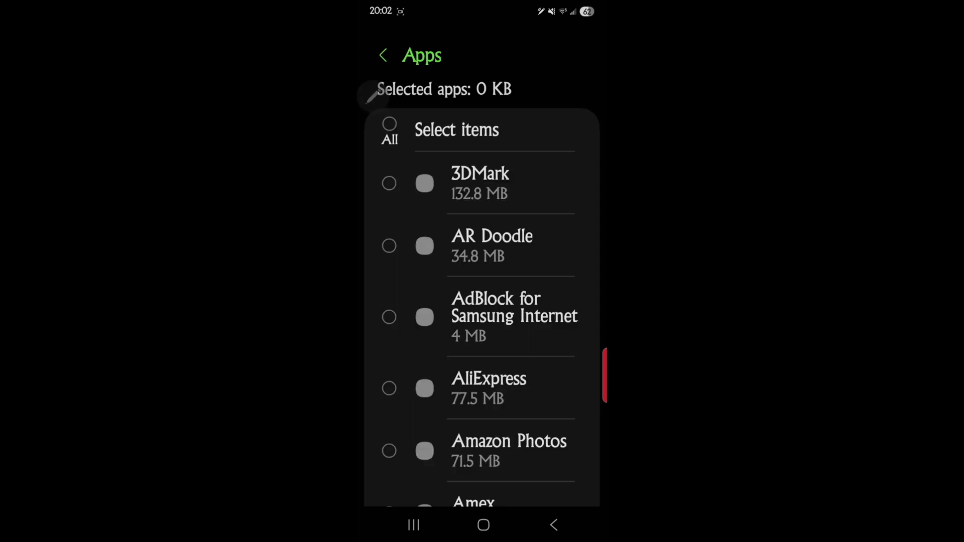
scroll(393, 200, "down", 5)
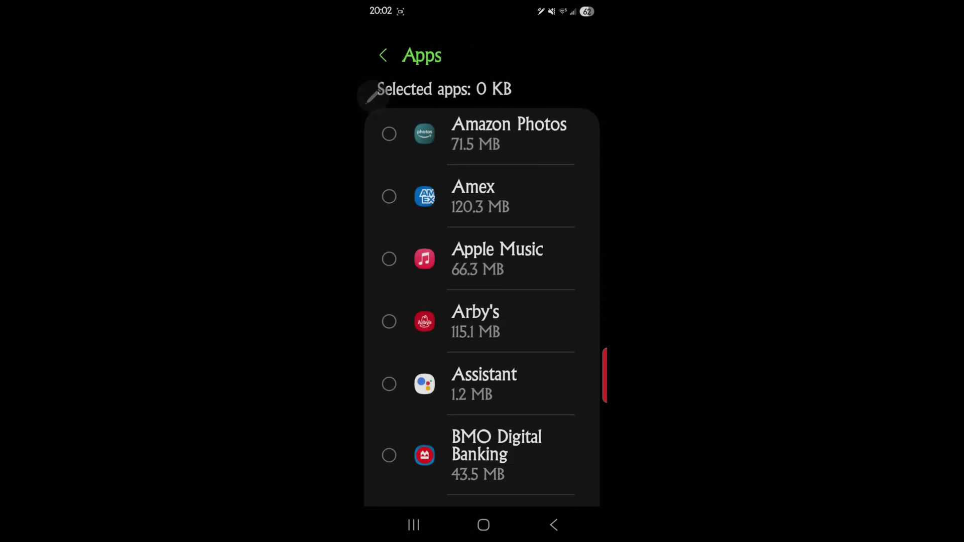
left_click(389, 259)
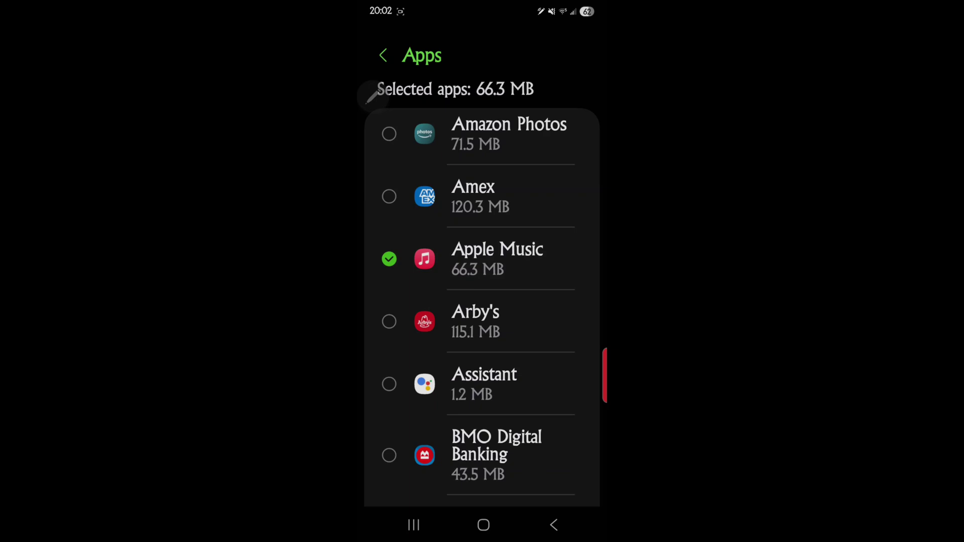
left_click(384, 55)
scroll(396, 255, "up", 3)
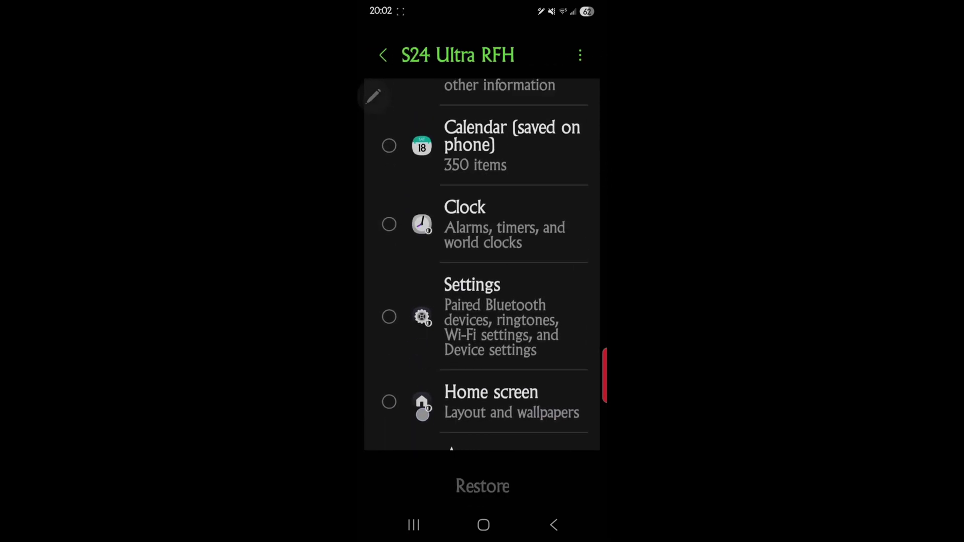
scroll(370, 344, "down", 1)
scroll(379, 351, "up", 2)
scroll(396, 349, "up", 3)
scroll(397, 349, "up", 3)
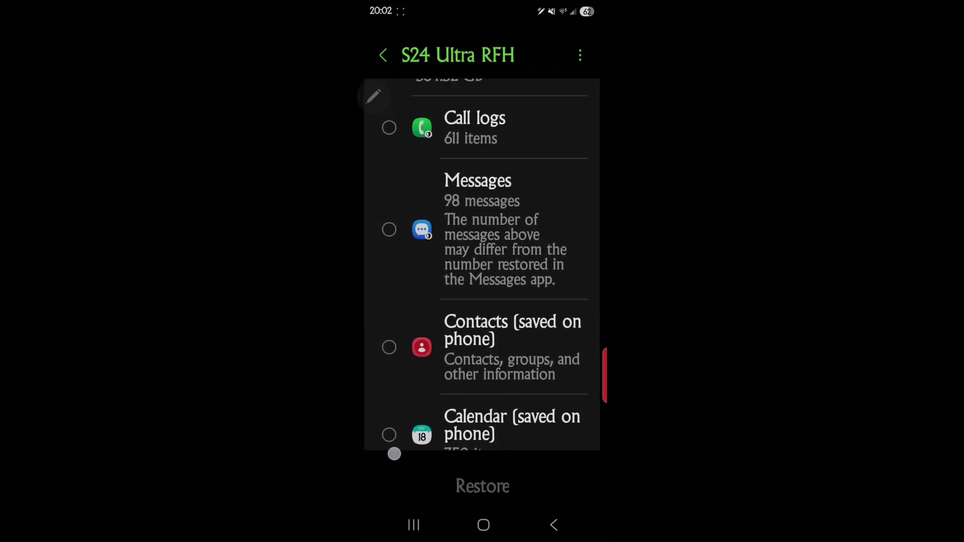
scroll(394, 453, "up", 3)
scroll(389, 405, "down", 5)
scroll(393, 143, "down", 3)
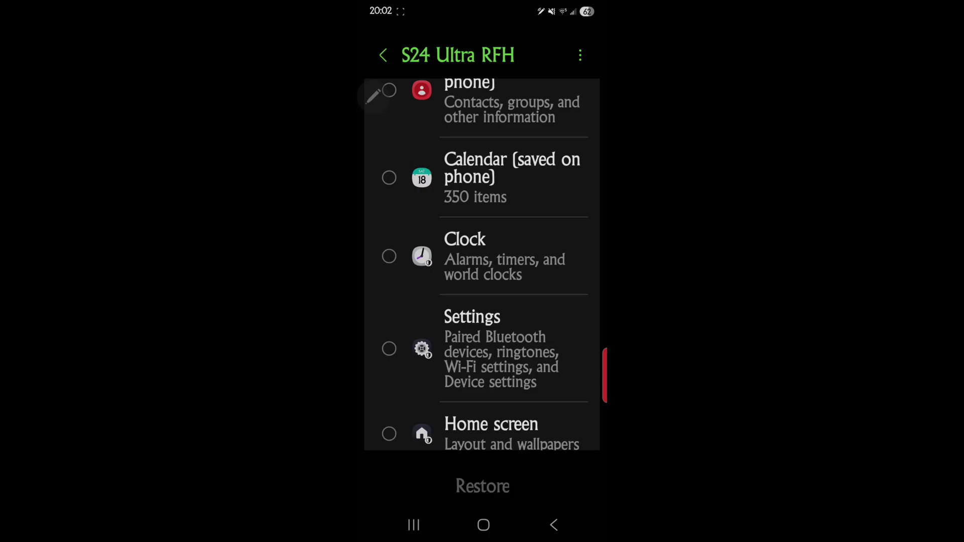
scroll(385, 205, "down", 4)
- Re-tick Apple Music in Apps, leaving all nine restore items selected (13.18 GB)
left_click(578, 327)
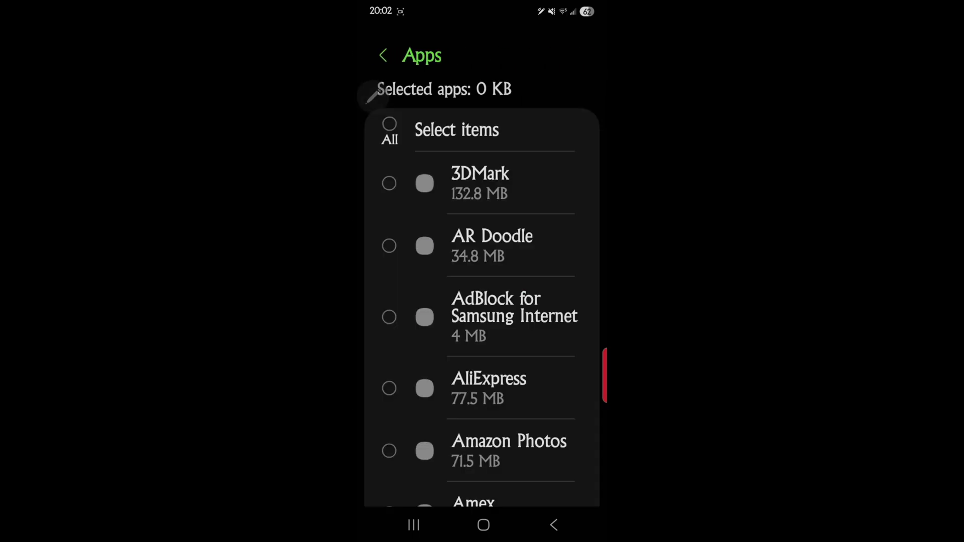
scroll(398, 226, "down", 2)
scroll(396, 185, "down", 1)
scroll(407, 262, "down", 2)
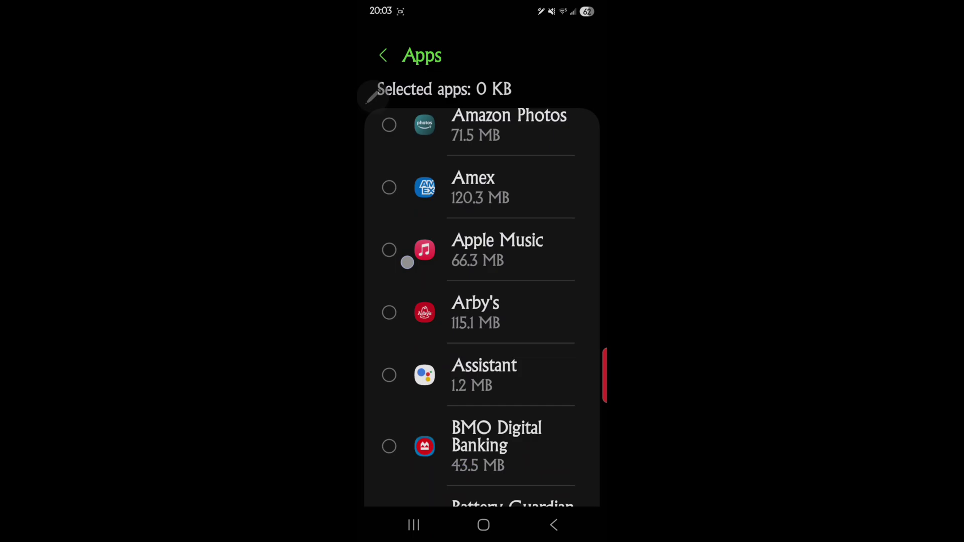
scroll(408, 262, "down", 1)
left_click(404, 210)
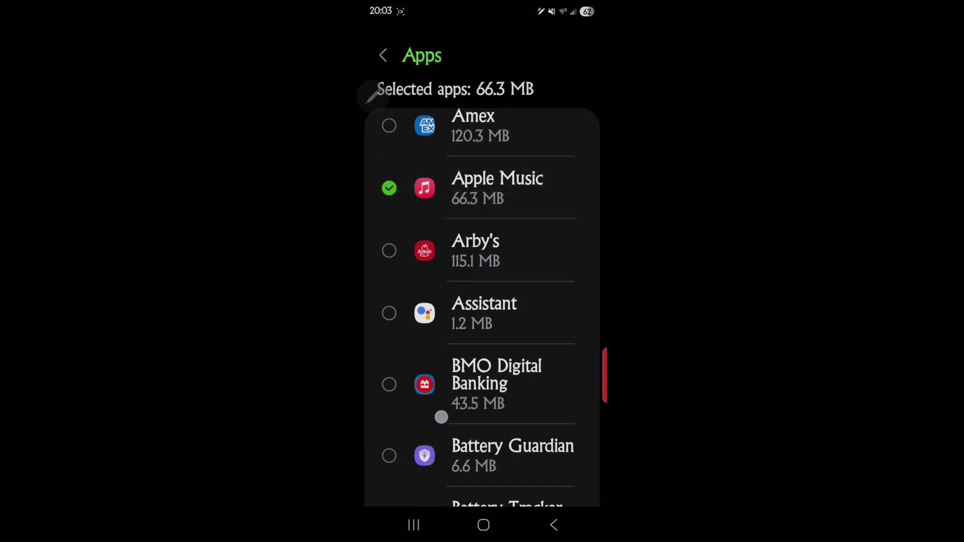
scroll(441, 418, "down", 10)
scroll(439, 381, "down", 5)
scroll(439, 380, "down", 10)
scroll(372, 96, "down", 10)
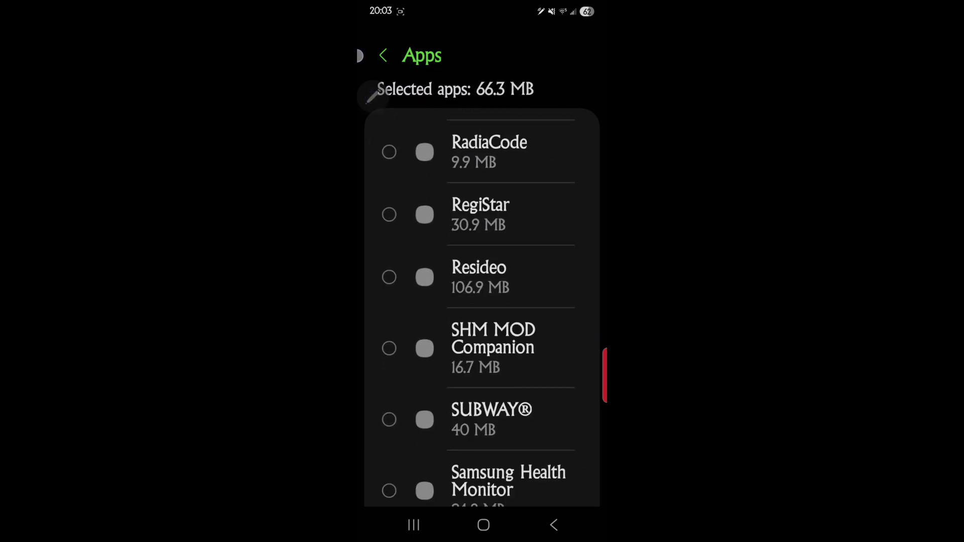
scroll(425, 286, "down", 10)
scroll(424, 287, "down", 10)
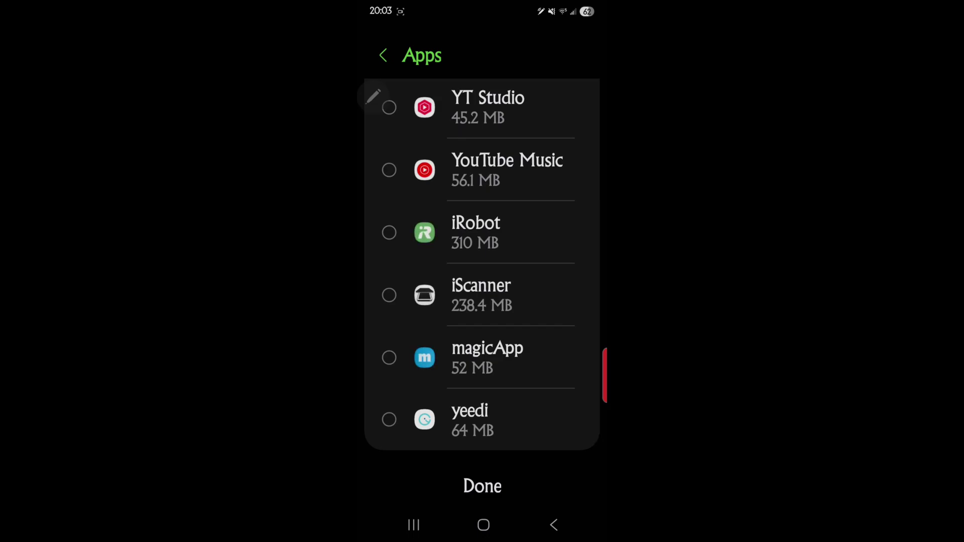
scroll(430, 387, "up", 3)
scroll(430, 402, "up", 10)
scroll(443, 381, "up", 10)
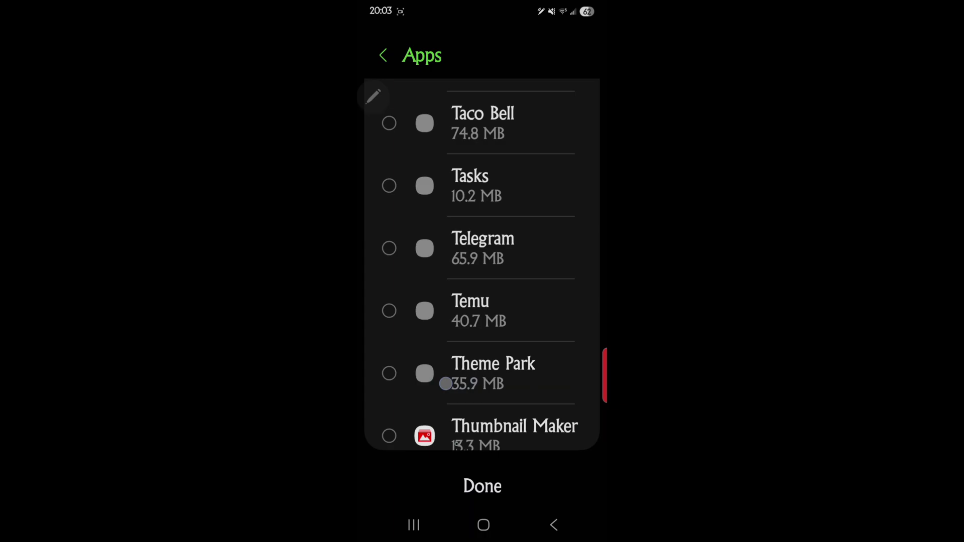
scroll(447, 417, "up", 10)
scroll(482, 261, "up", 5)
scroll(482, 261, "up", 3)
left_click(382, 56)
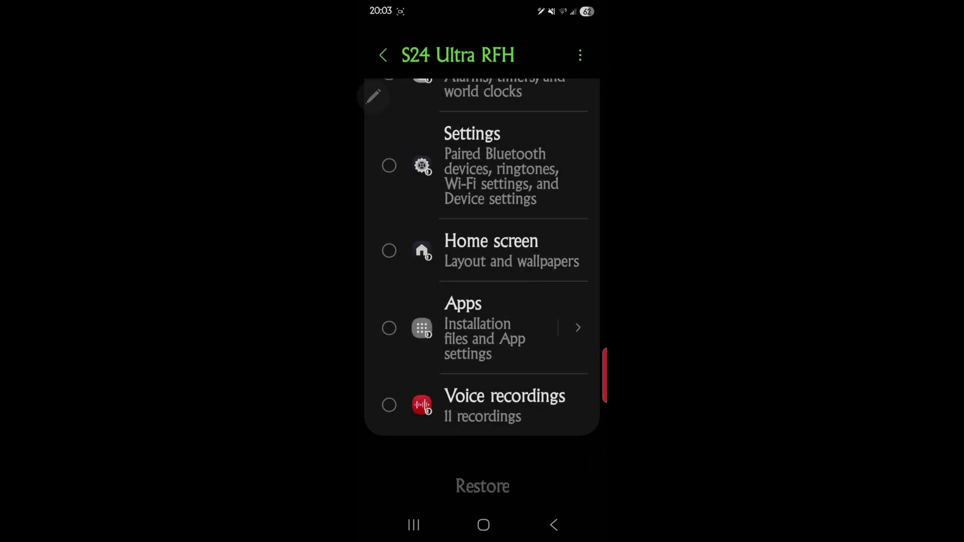
scroll(482, 251, "up", 5)
left_click(389, 141)
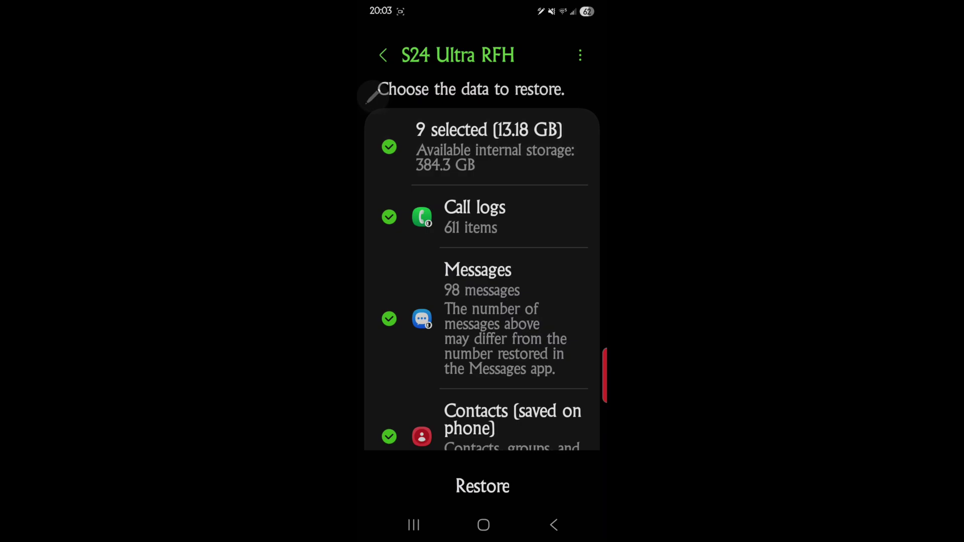
left_click(482, 146)
left_click(383, 56)
- Choose Delete backups from the S24 Ultra RFH backup's ⋮ menu
left_click(580, 55)
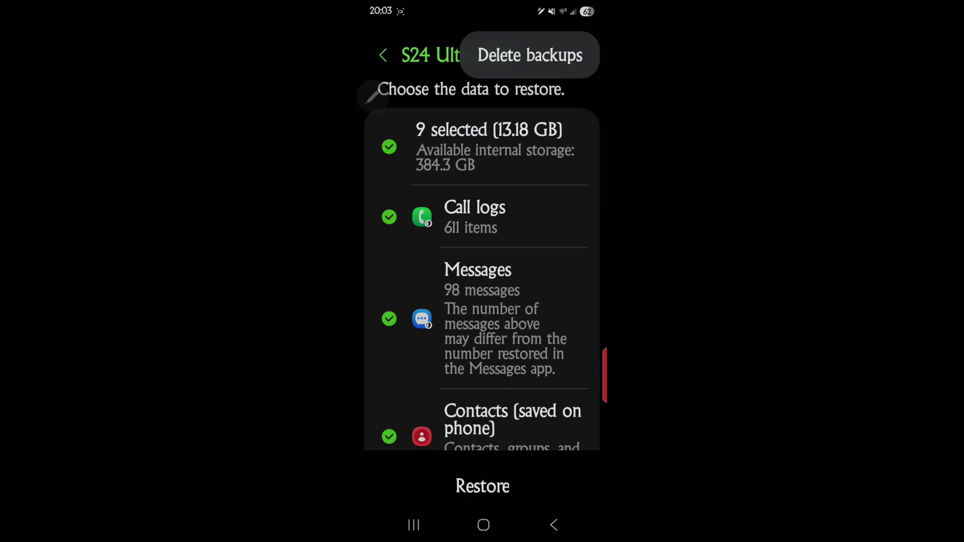
left_click(534, 26)
left_click(583, 58)
left_click(516, 54)
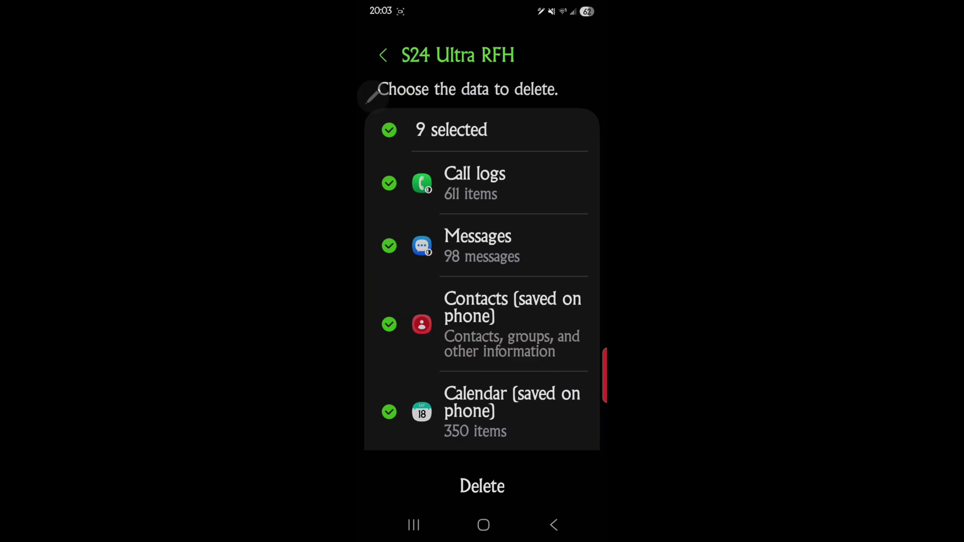
- Review the nine deletable items, then back out to Restore data without deleting
left_click_drag(481, 243, 478, 390)
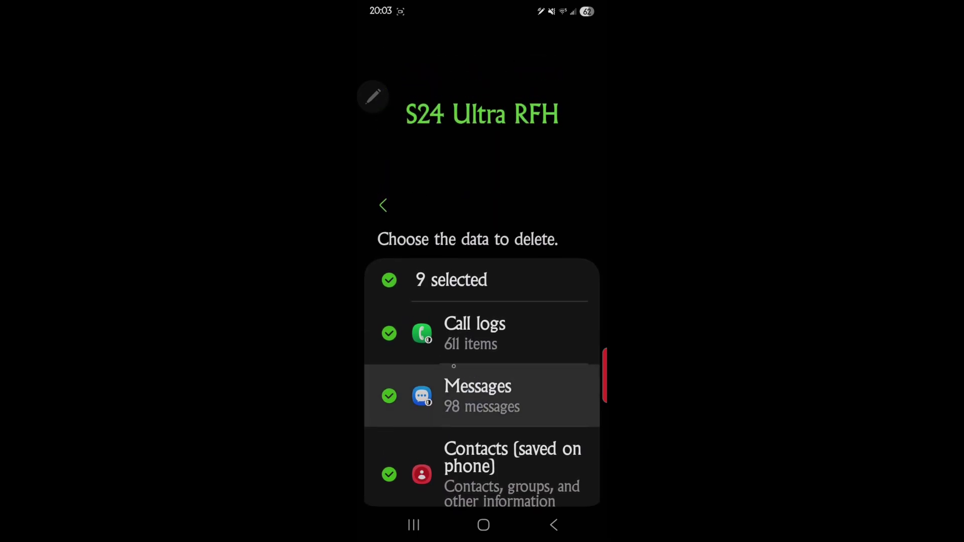
left_click(416, 282)
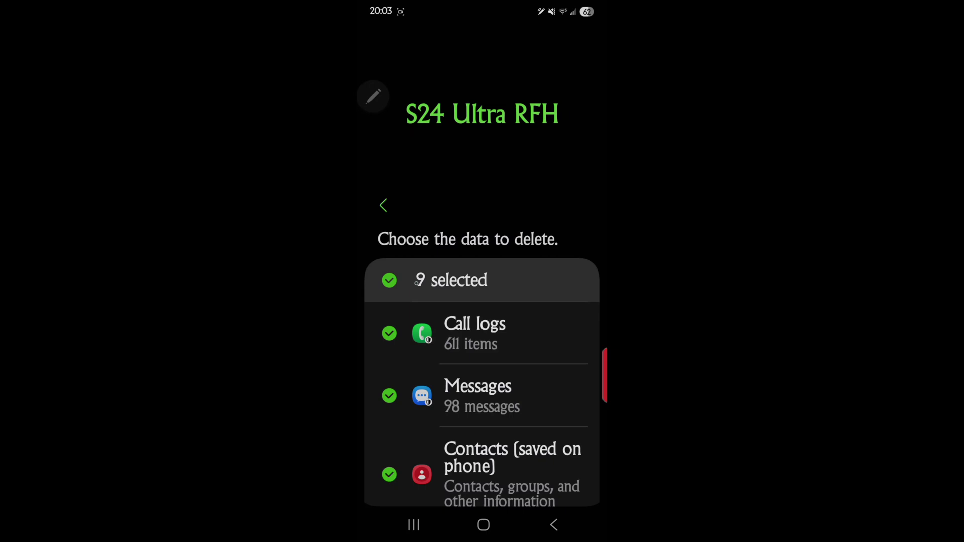
left_click(454, 347)
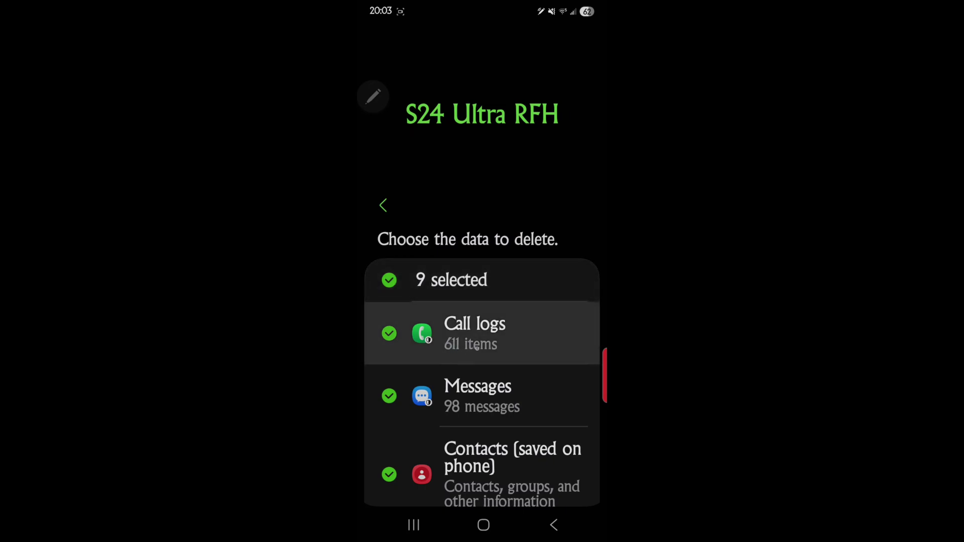
left_click_drag(463, 391, 382, 156)
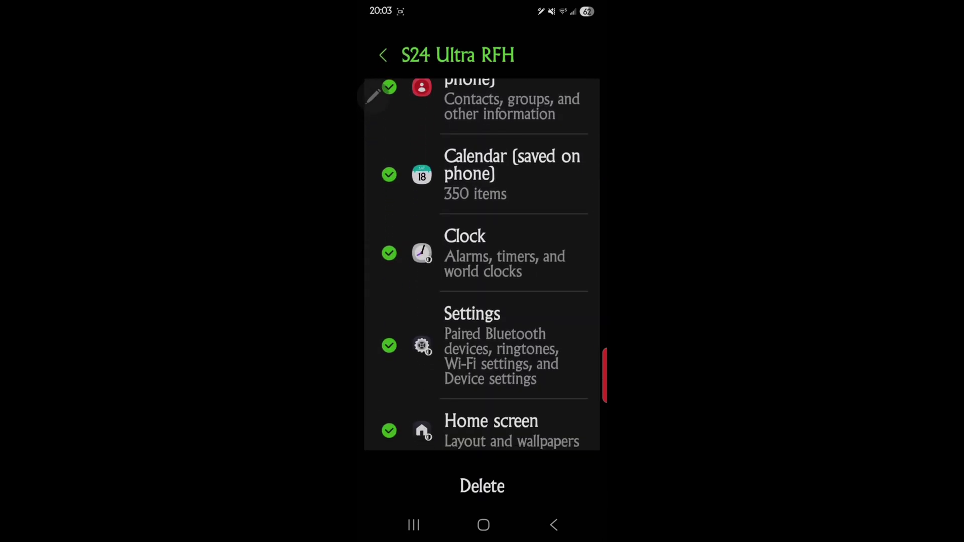
left_click_drag(400, 321, 375, 177)
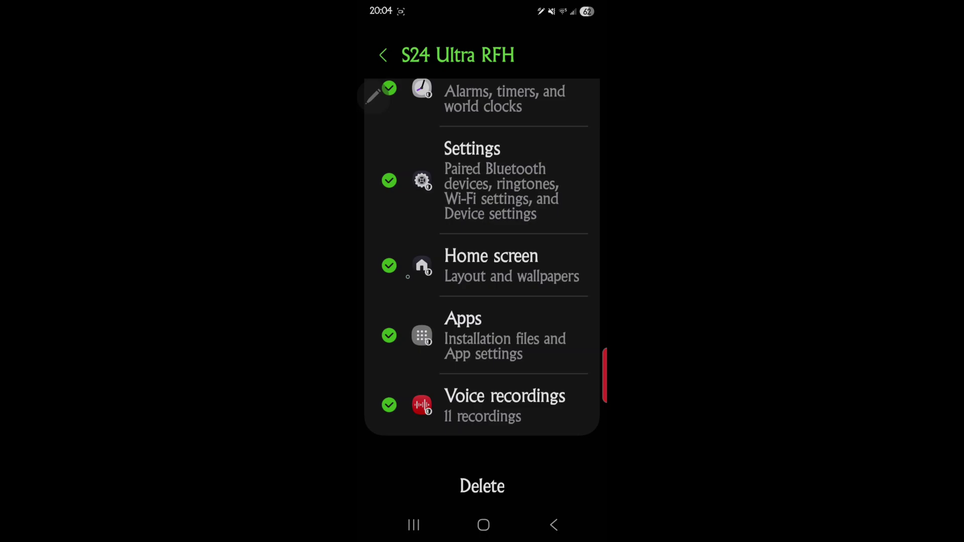
left_click_drag(402, 265, 402, 432)
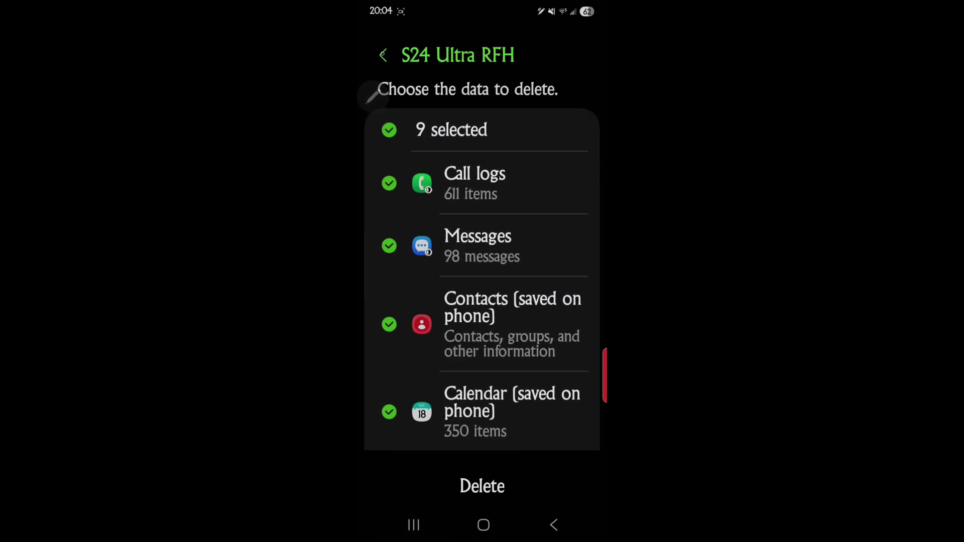
left_click(383, 55)
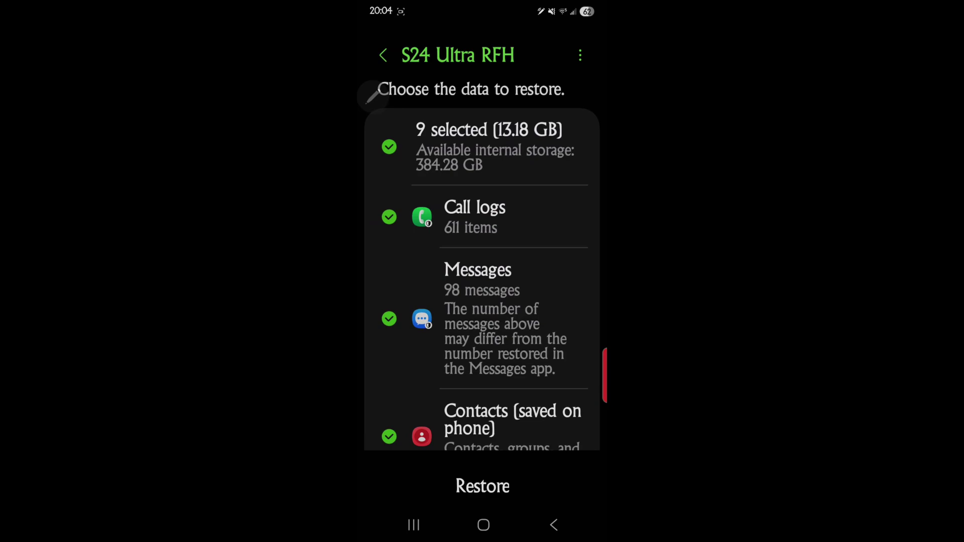
left_click(383, 55)
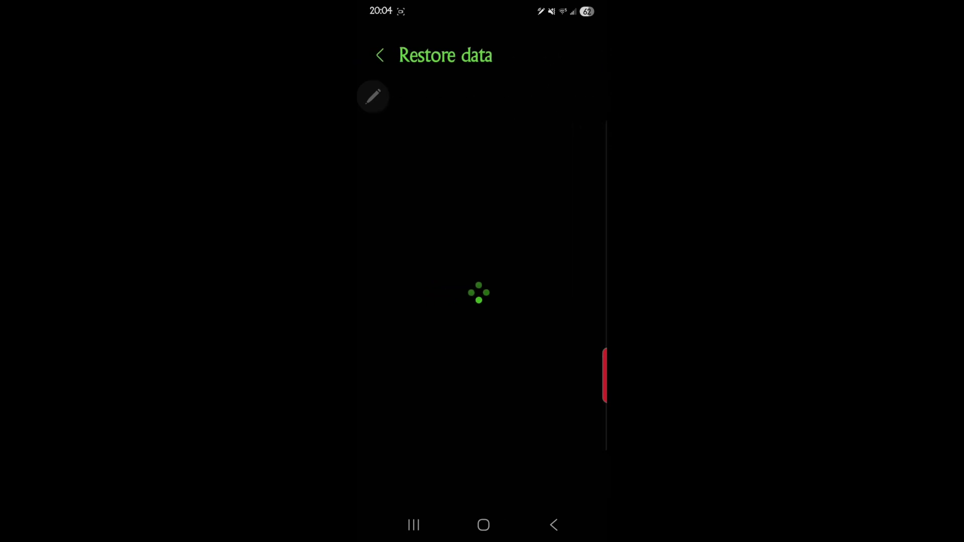
- Go home, swipe to the second page, briefly open Smart Switch, then close it
left_click(484, 524)
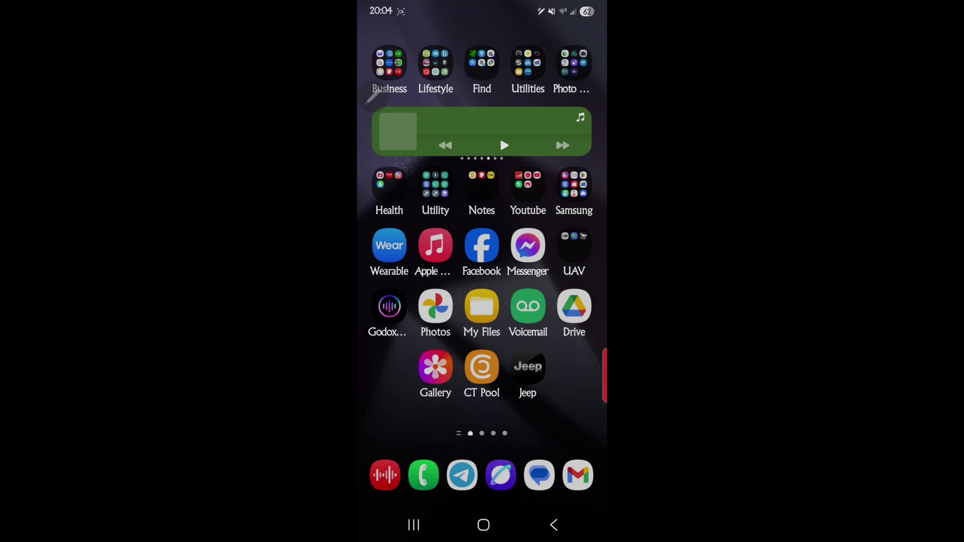
left_click_drag(527, 367, 391, 366)
left_click(479, 363)
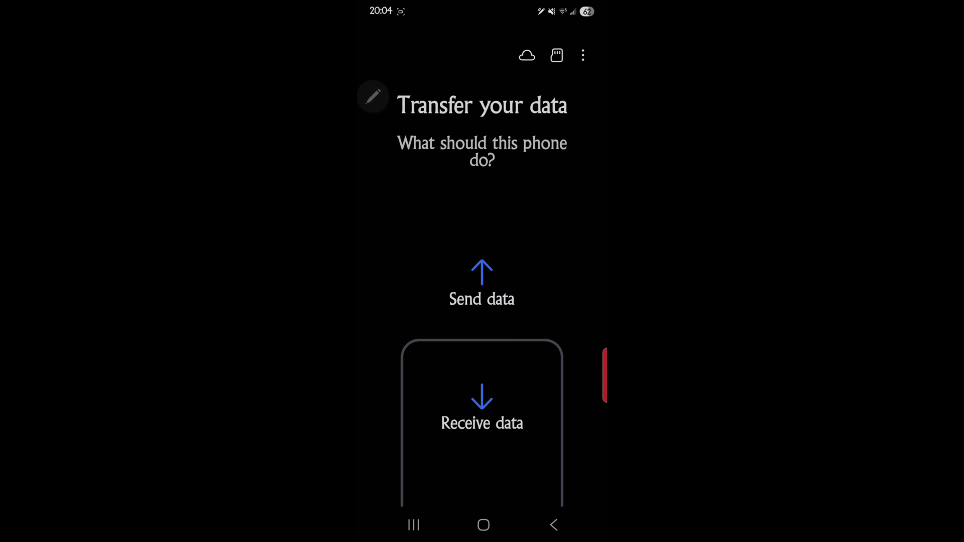
left_click(554, 524)
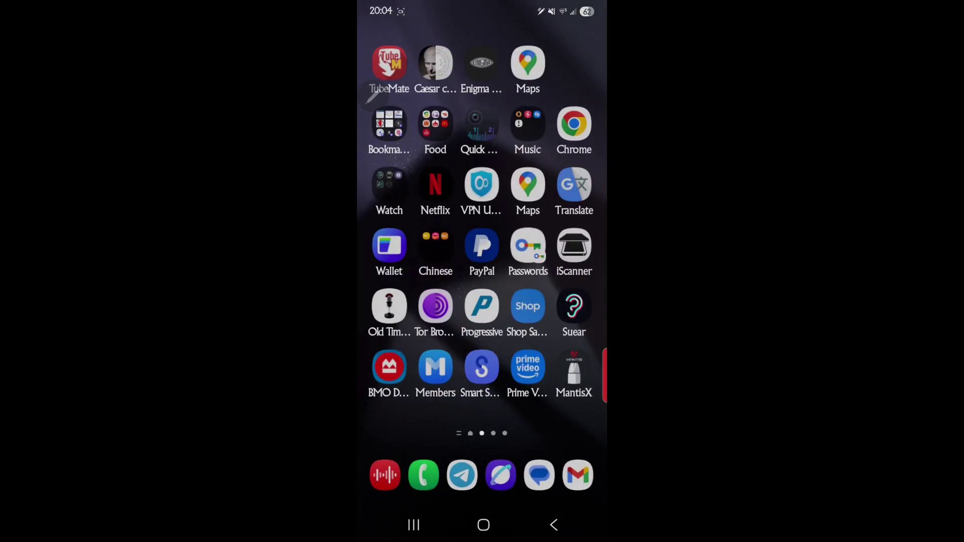